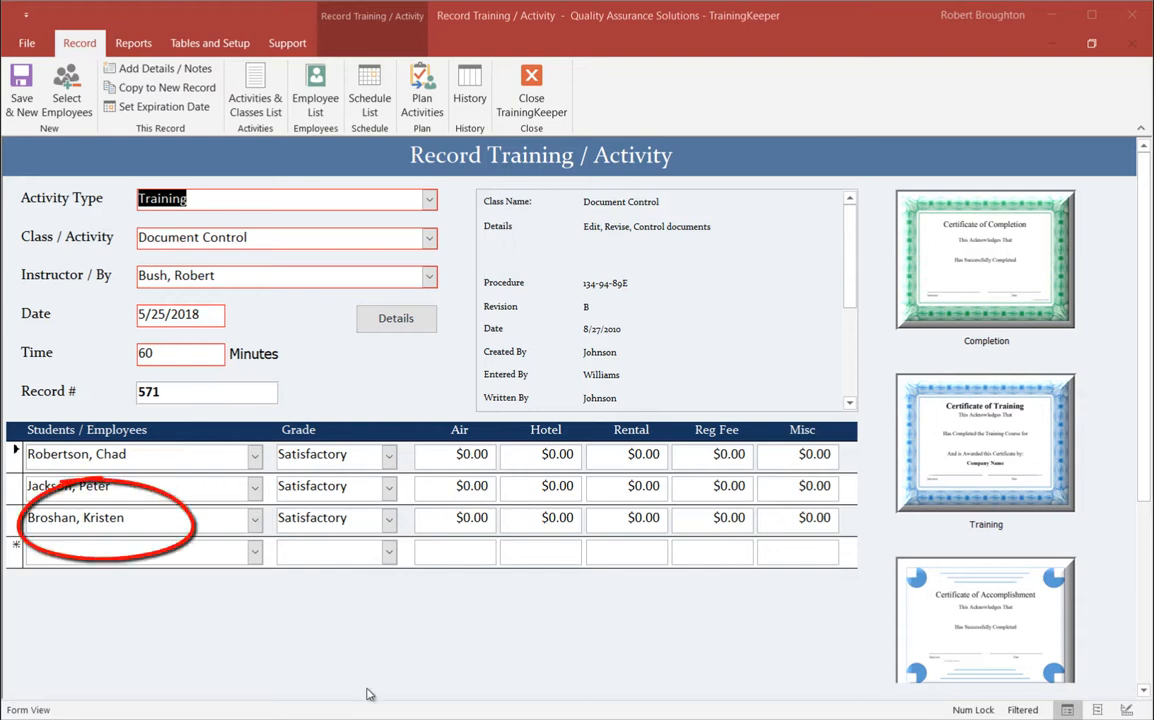
Preview the Certificate of Completion for the third employee listed in the Document Control training record
left_click(172, 518)
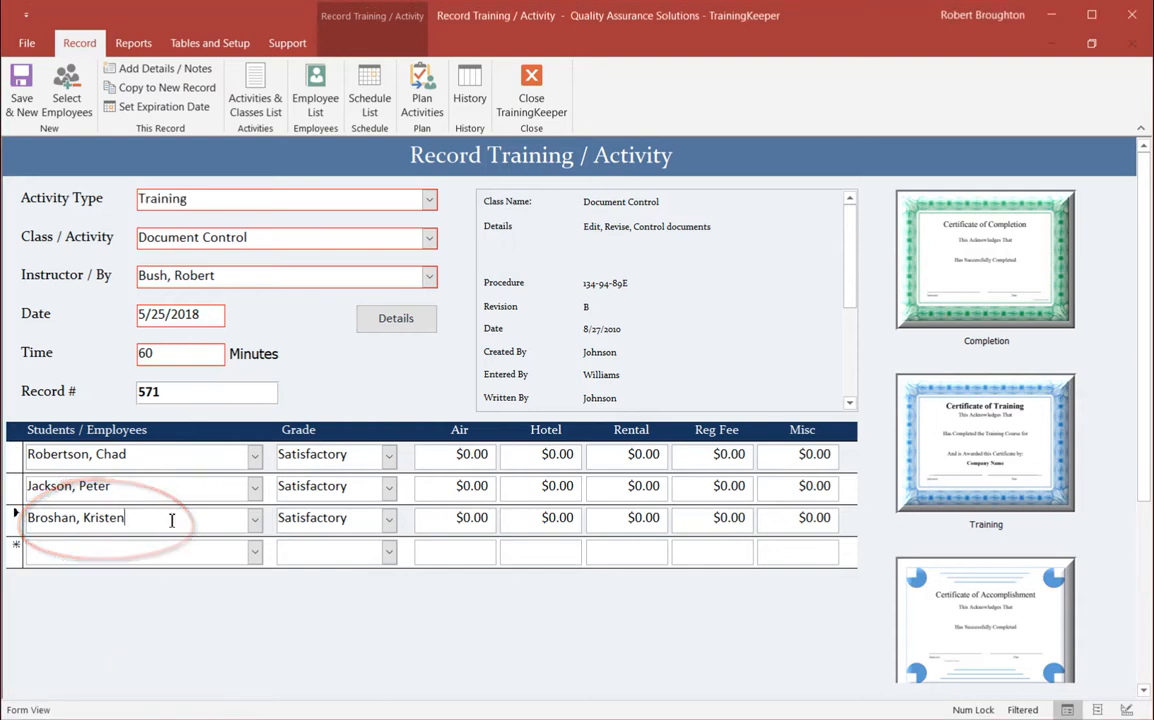
left_click(980, 266)
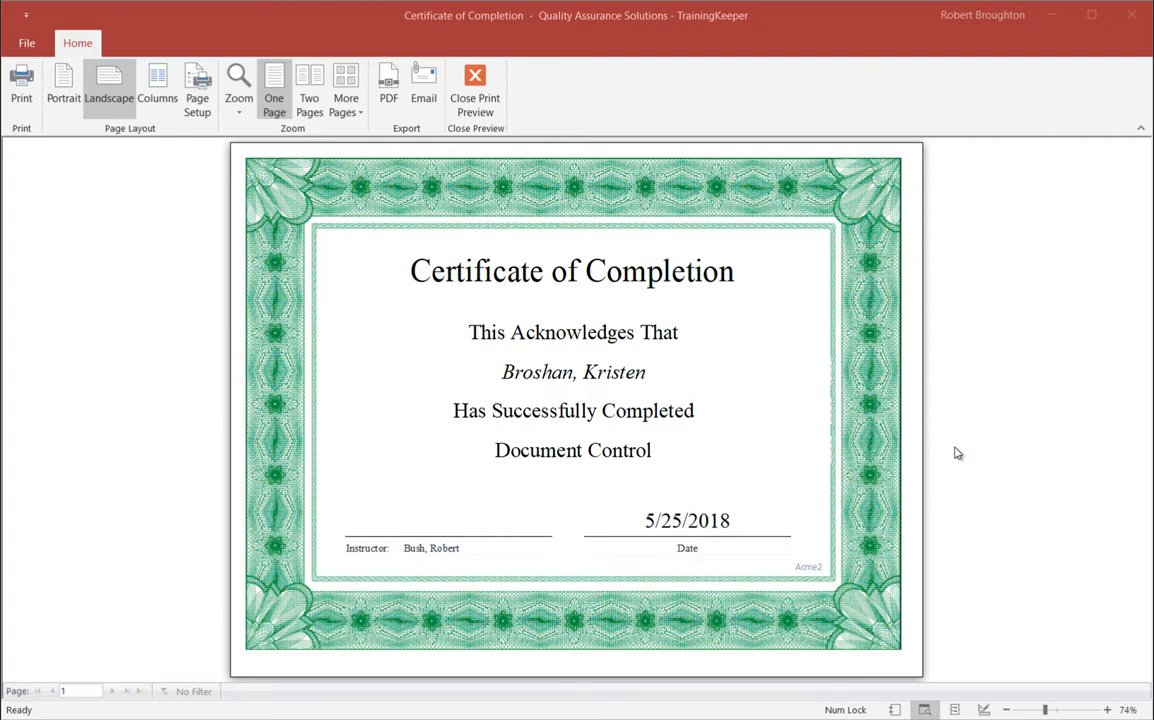
key("Escape")
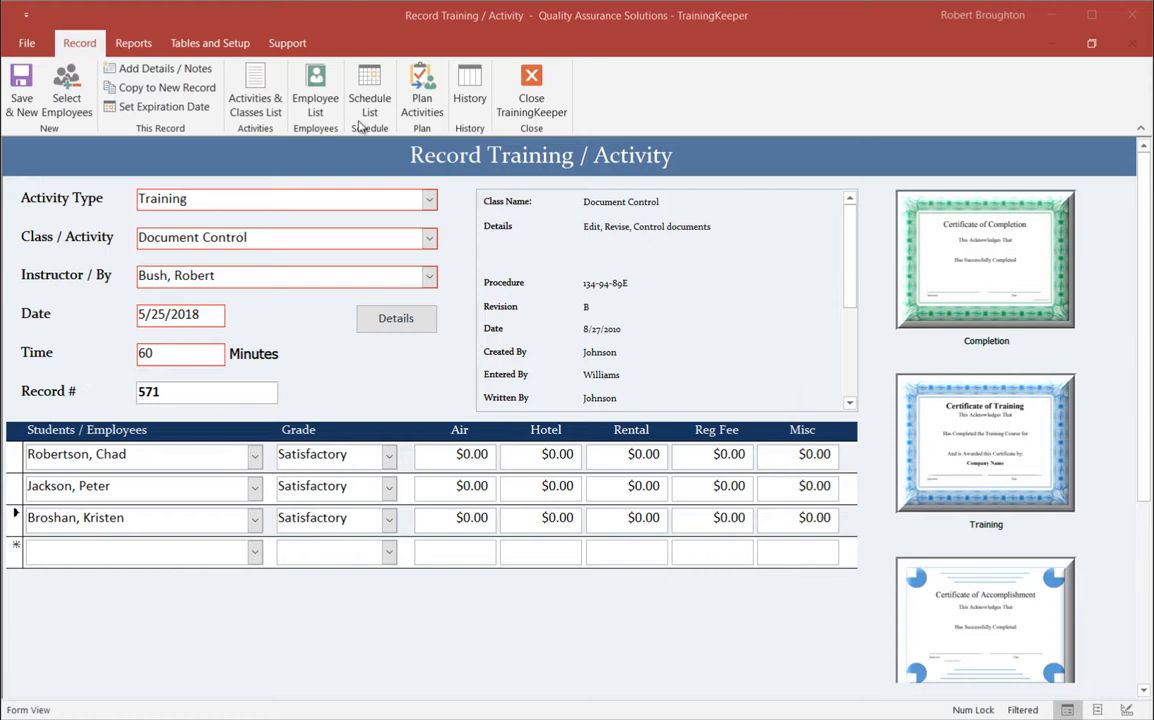
Preview the Standard and Signature reports for the current training record
left_click(133, 43)
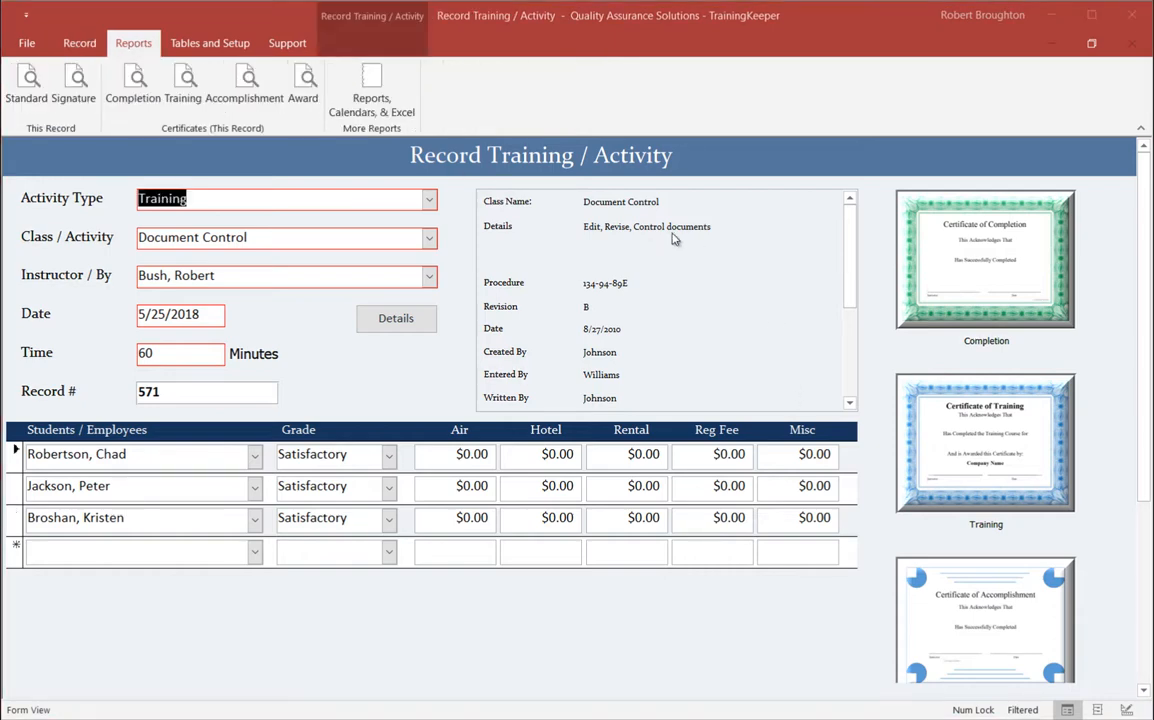
left_click(25, 80)
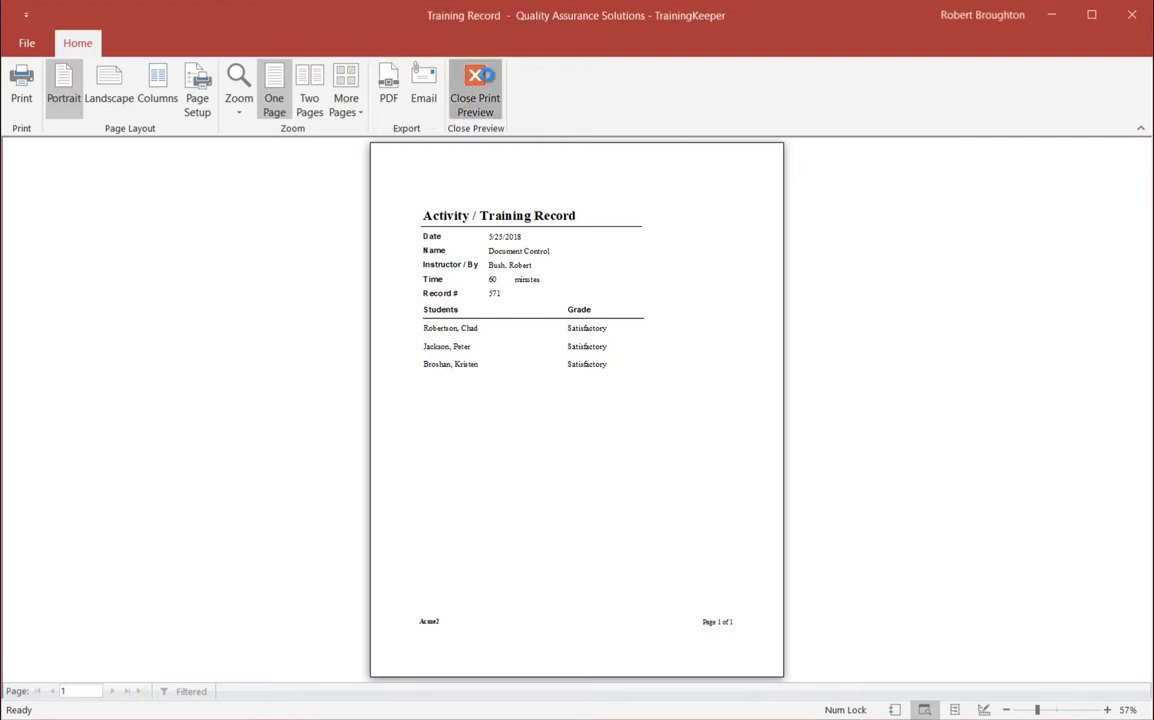
left_click(477, 88)
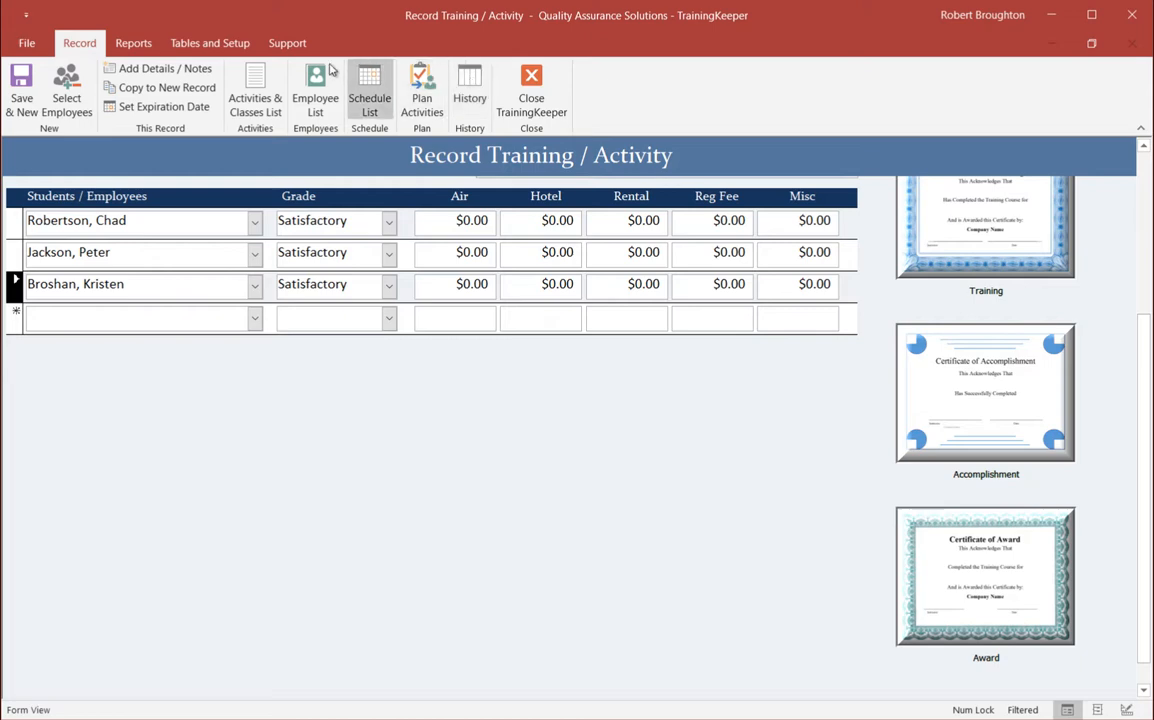
left_click(133, 43)
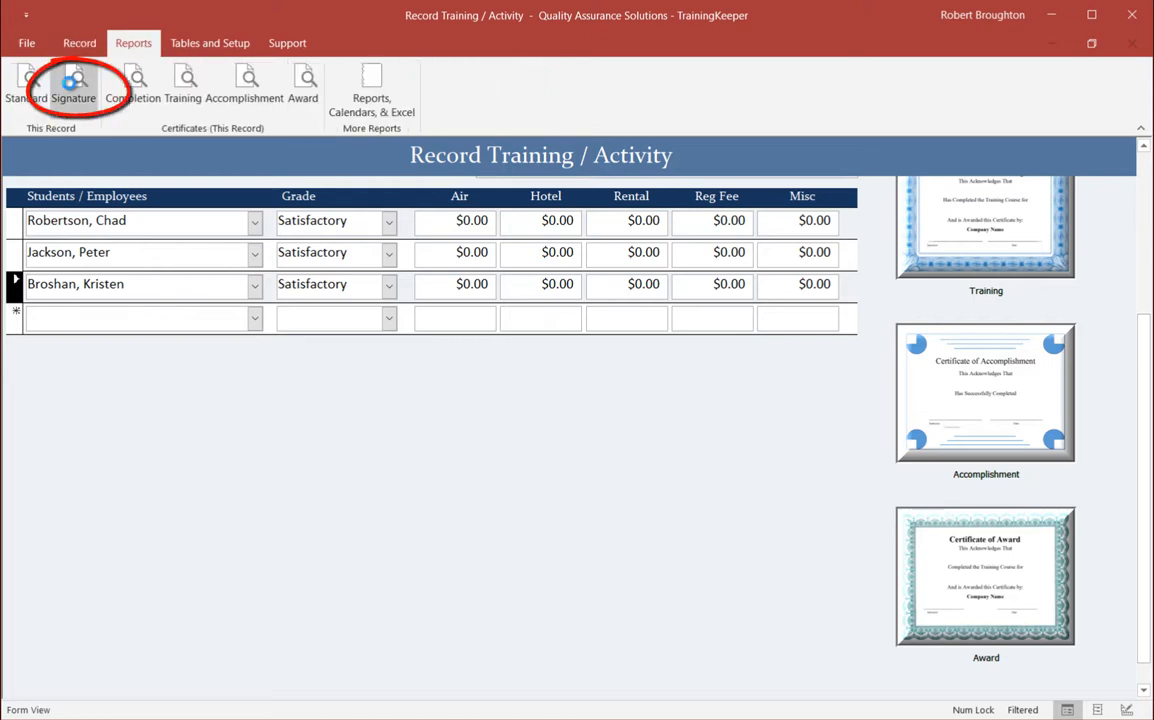
left_click(70, 86)
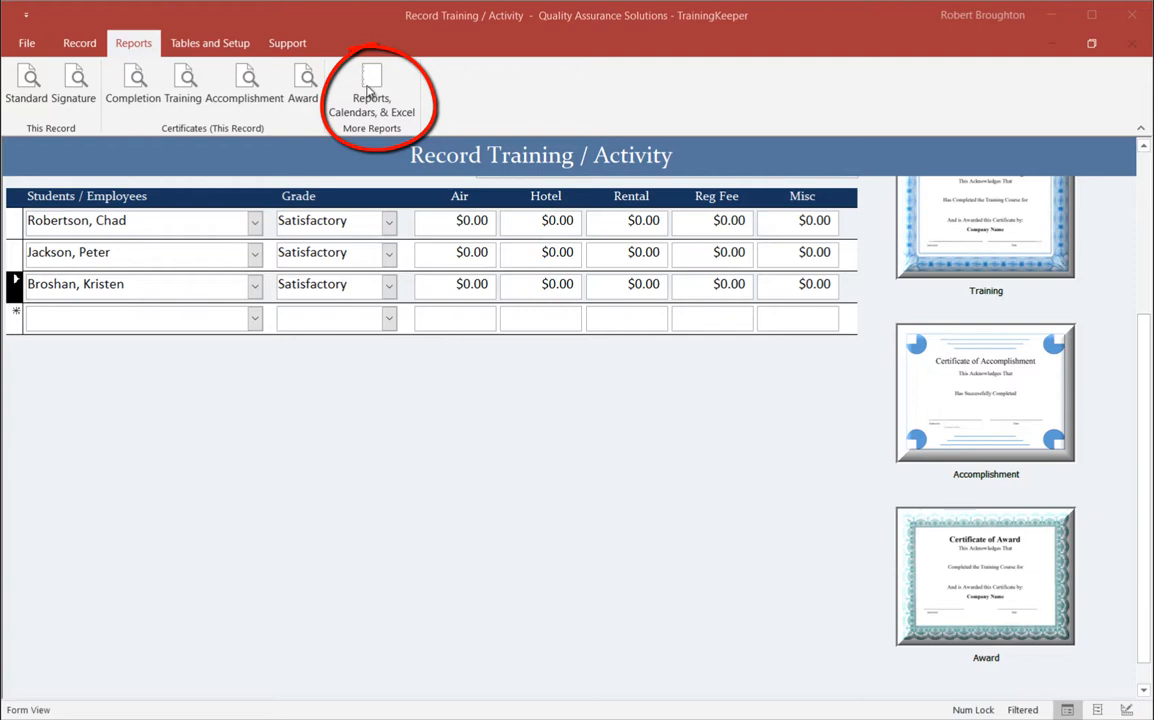
In the Reports, Calendars, & Excel form, filter the employees to the Operator position and select all of them
left_click(370, 92)
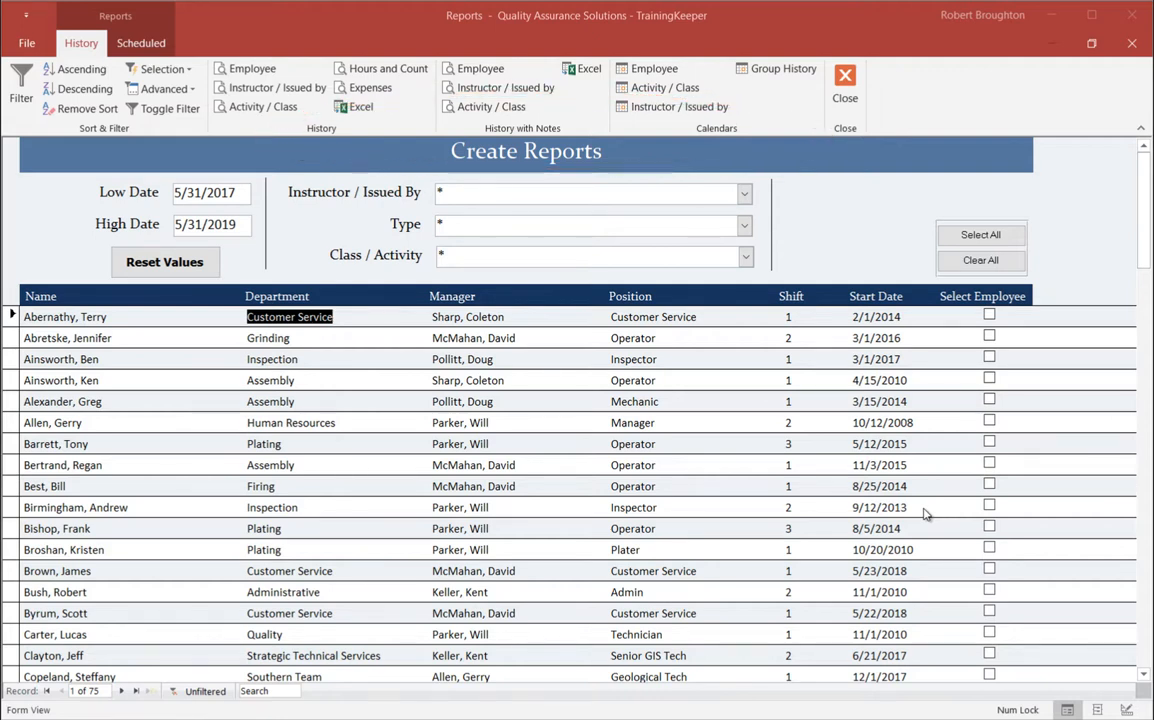
scroll(876, 420, "down", 1)
left_click(757, 332)
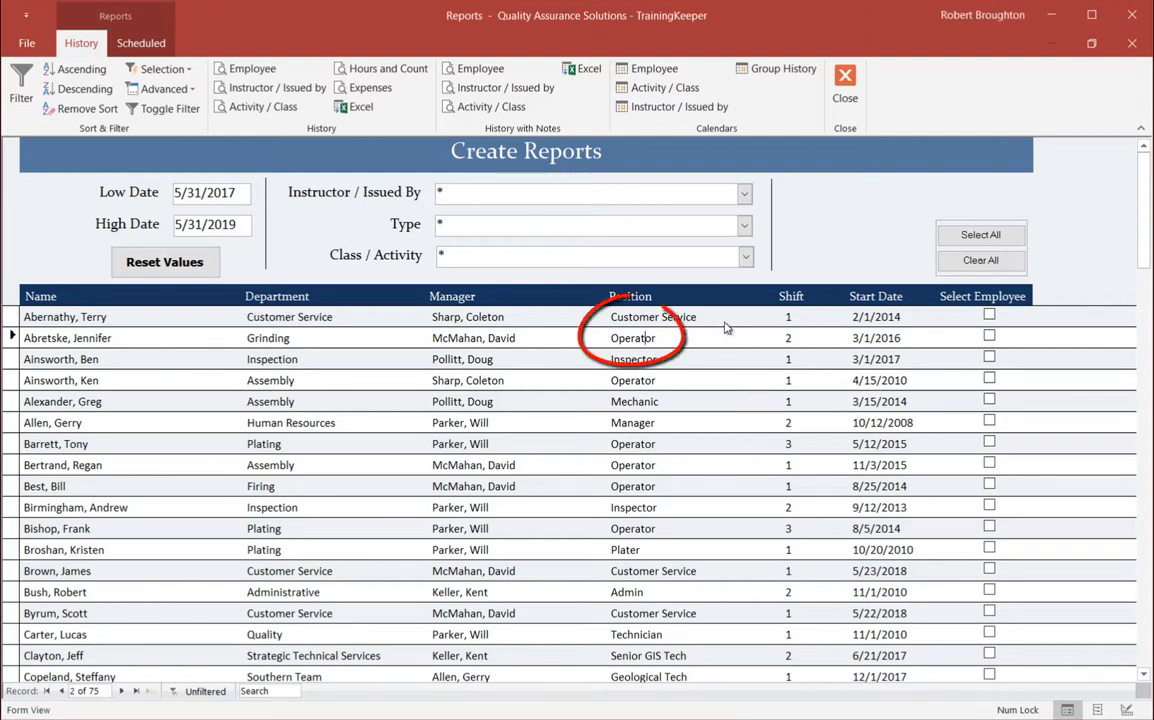
left_click(636, 340)
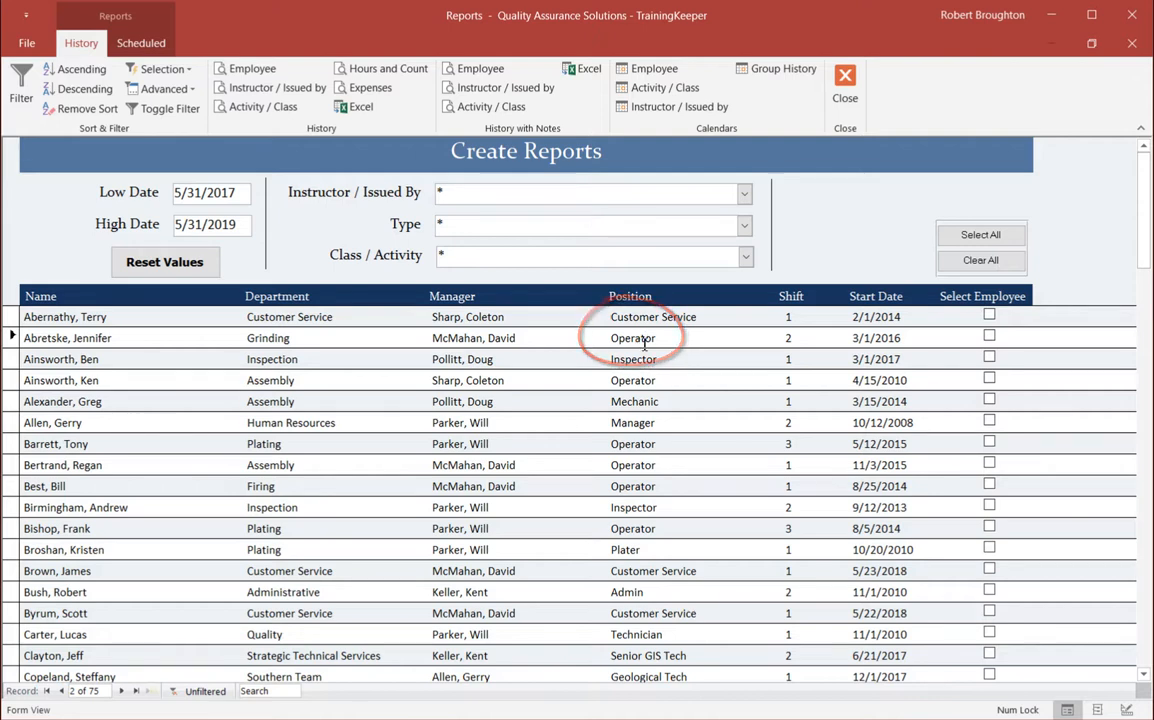
left_click(162, 70)
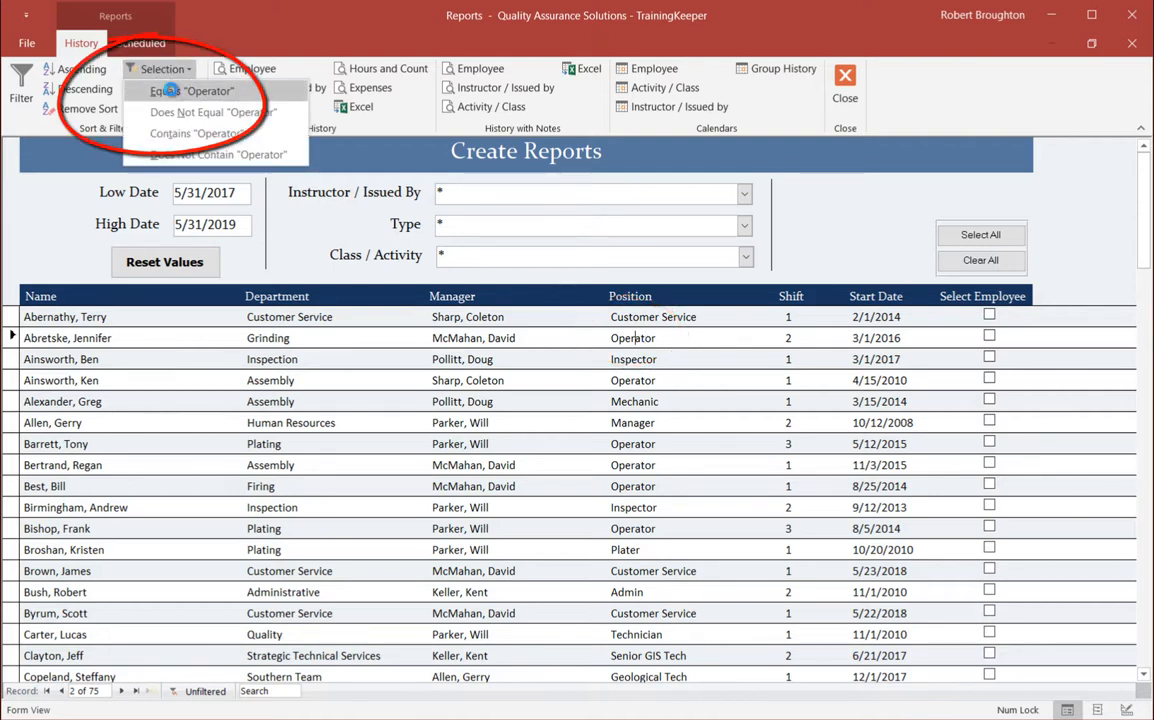
left_click(190, 91)
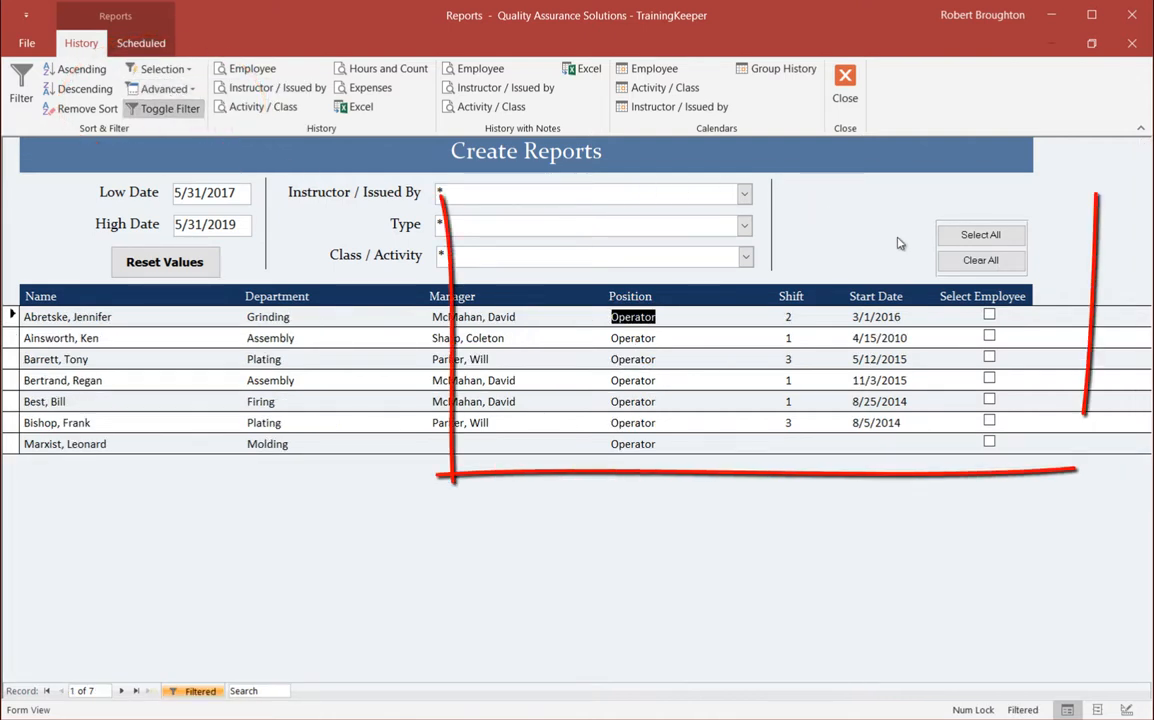
left_click(985, 235)
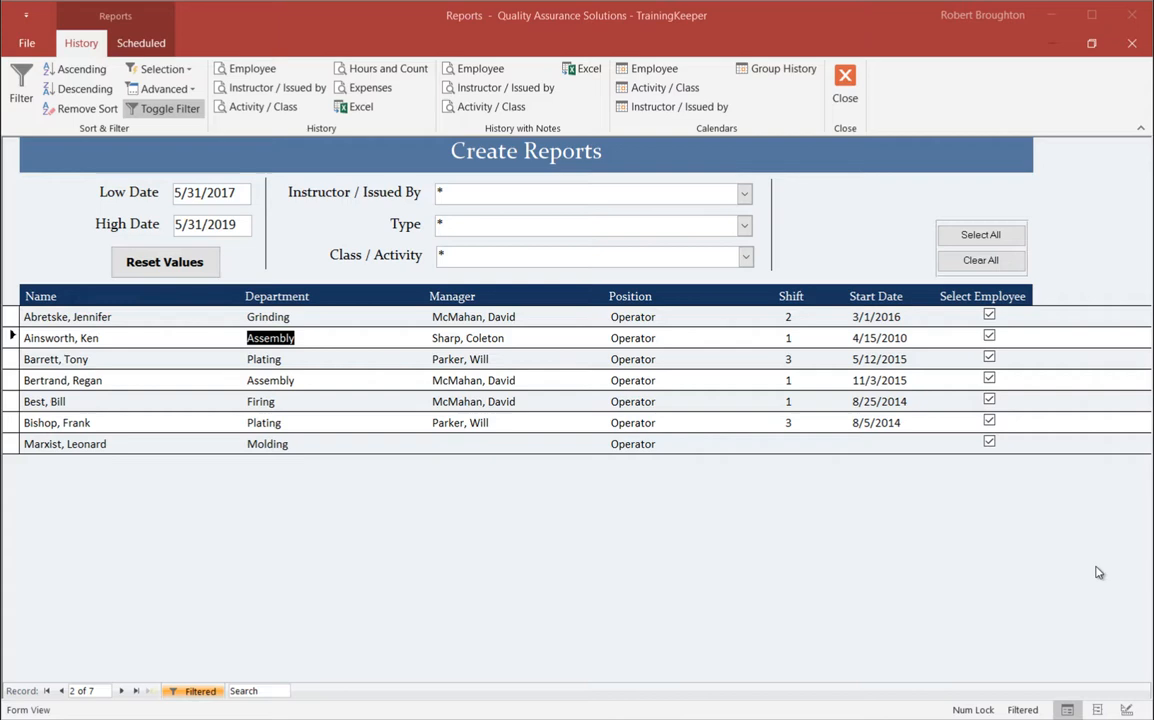
Preview the Employee, Instructor / Issued By and Class / Activity history reports for the selected operators
left_click(252, 70)
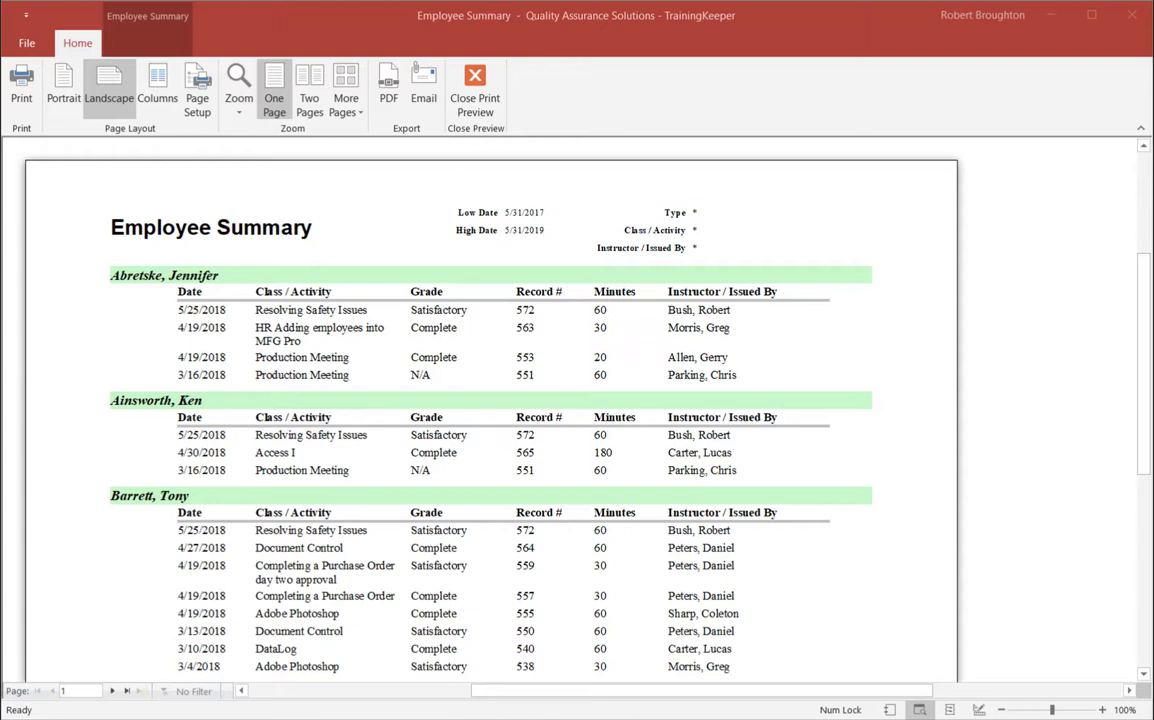
left_click(472, 105)
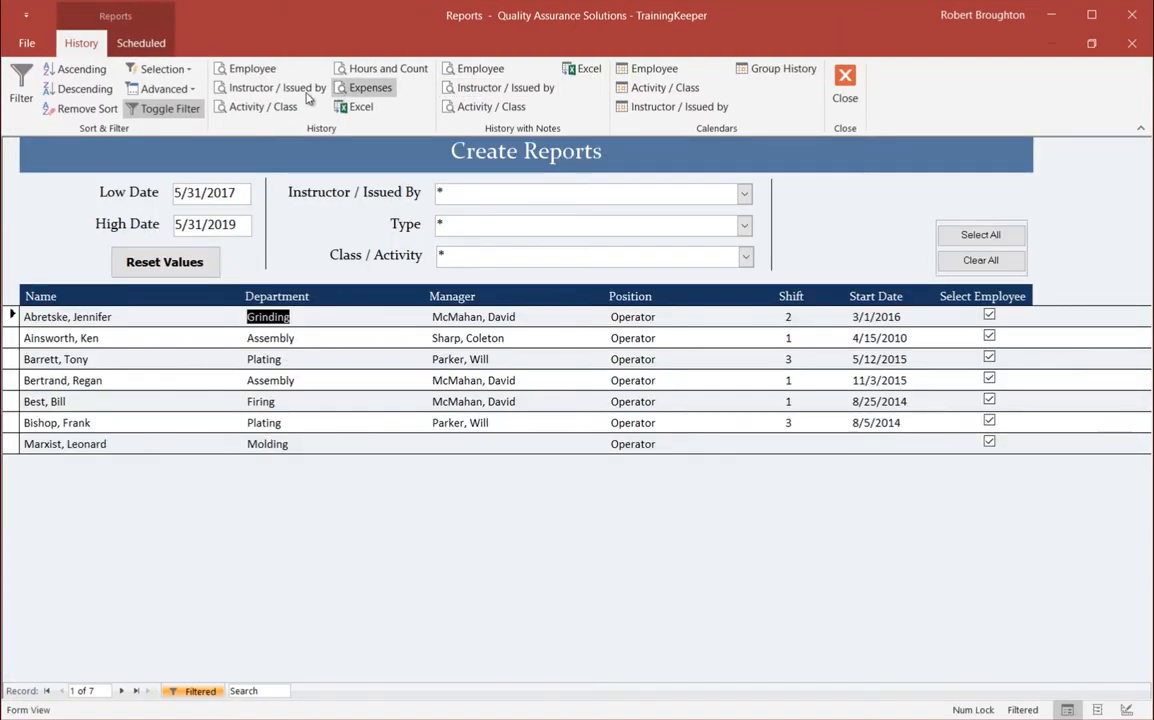
left_click(277, 89)
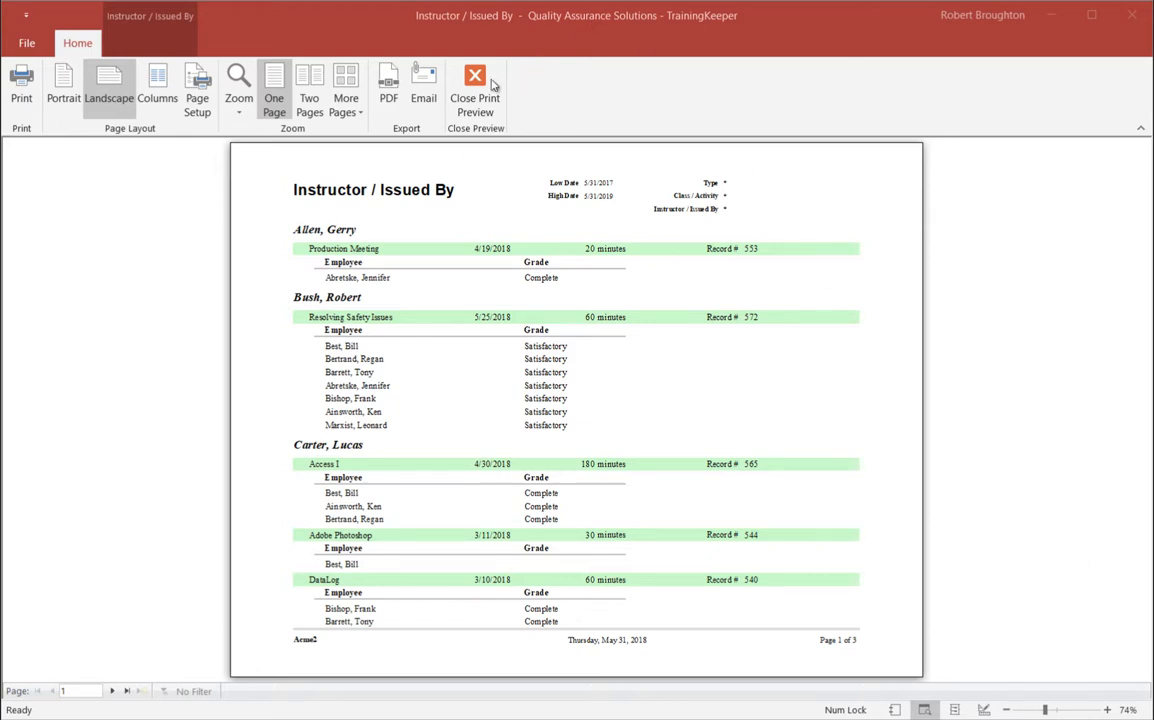
left_click(456, 86)
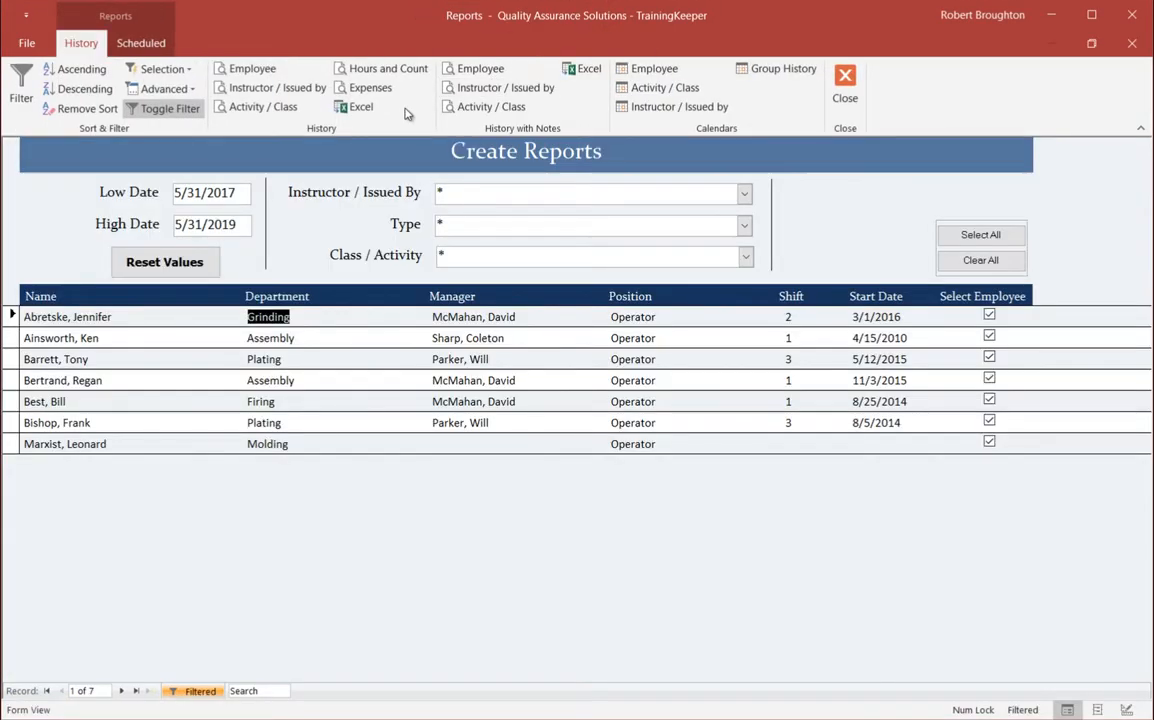
left_click(280, 106)
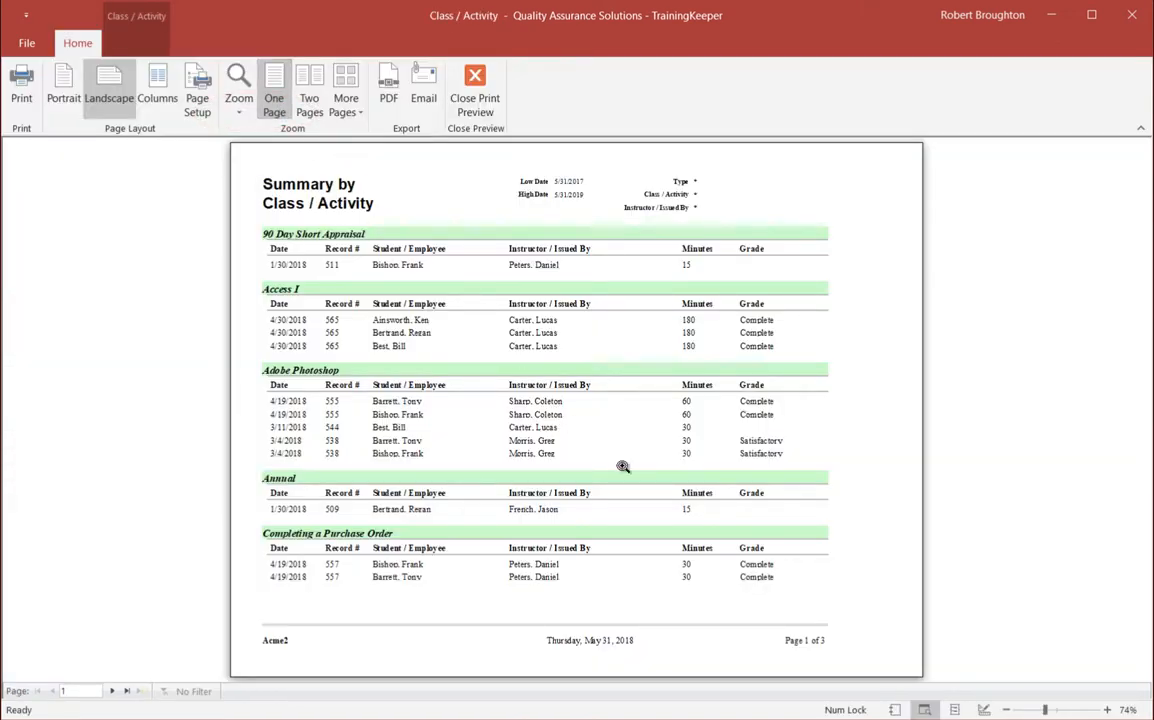
key("Escape")
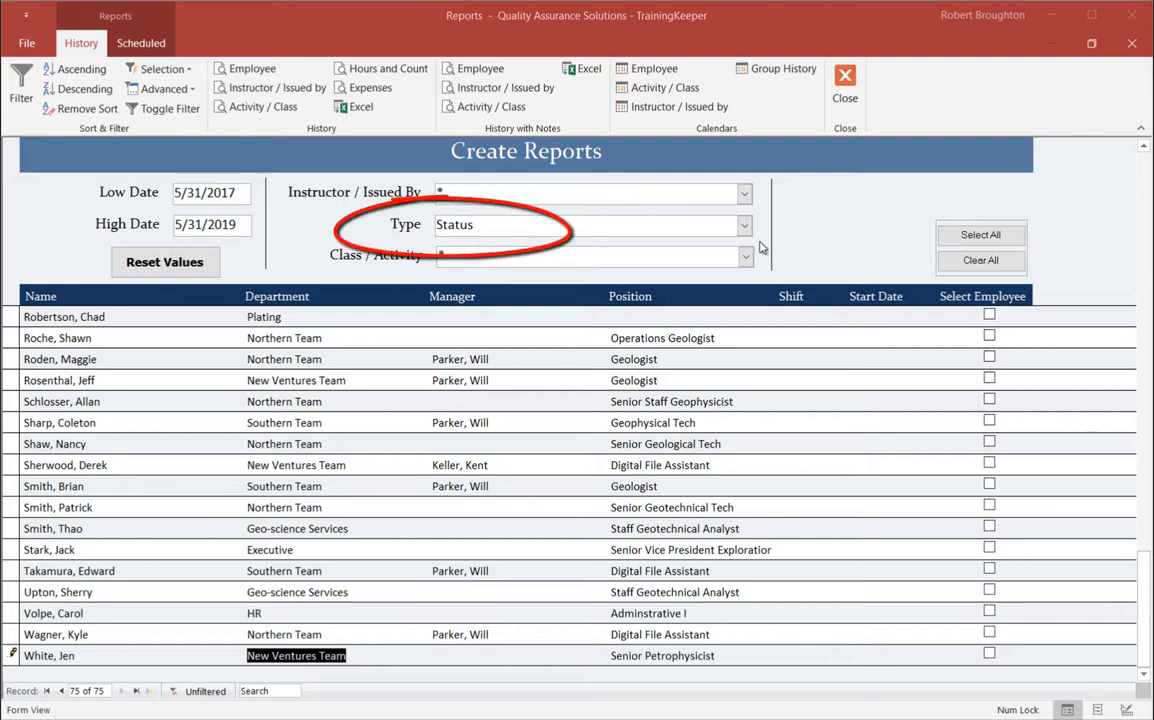
Select all employees with the type criterion at Status and run the Employee history report
left_click(499, 211)
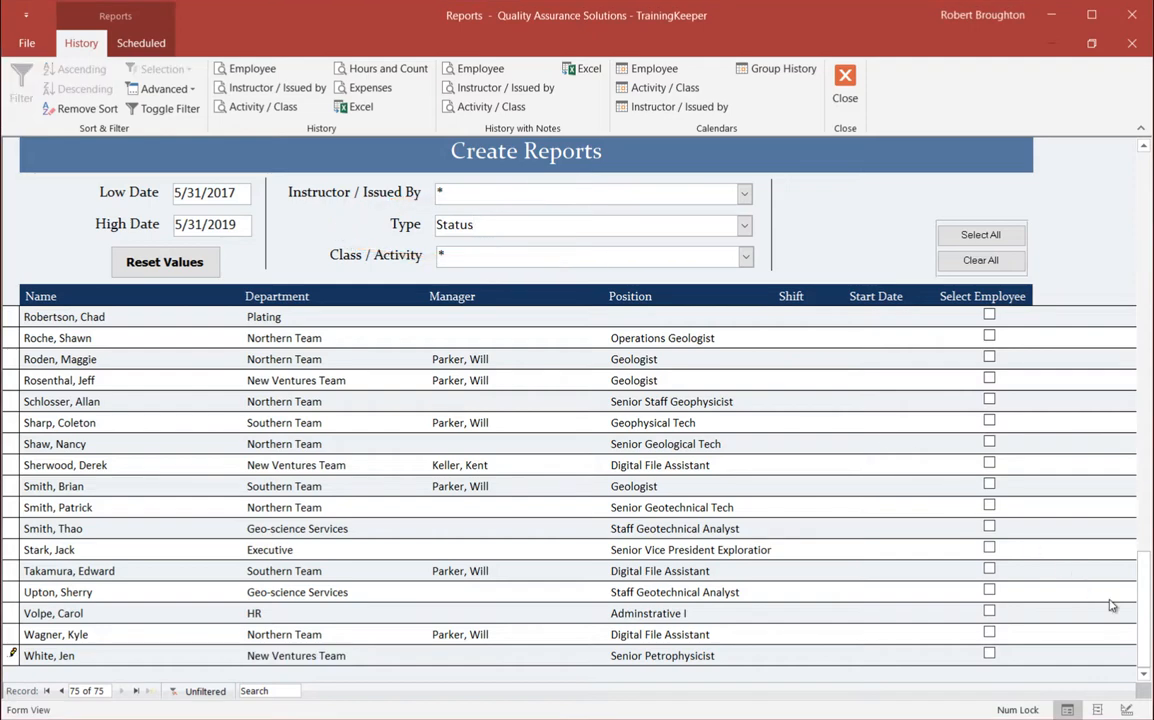
left_click(973, 235)
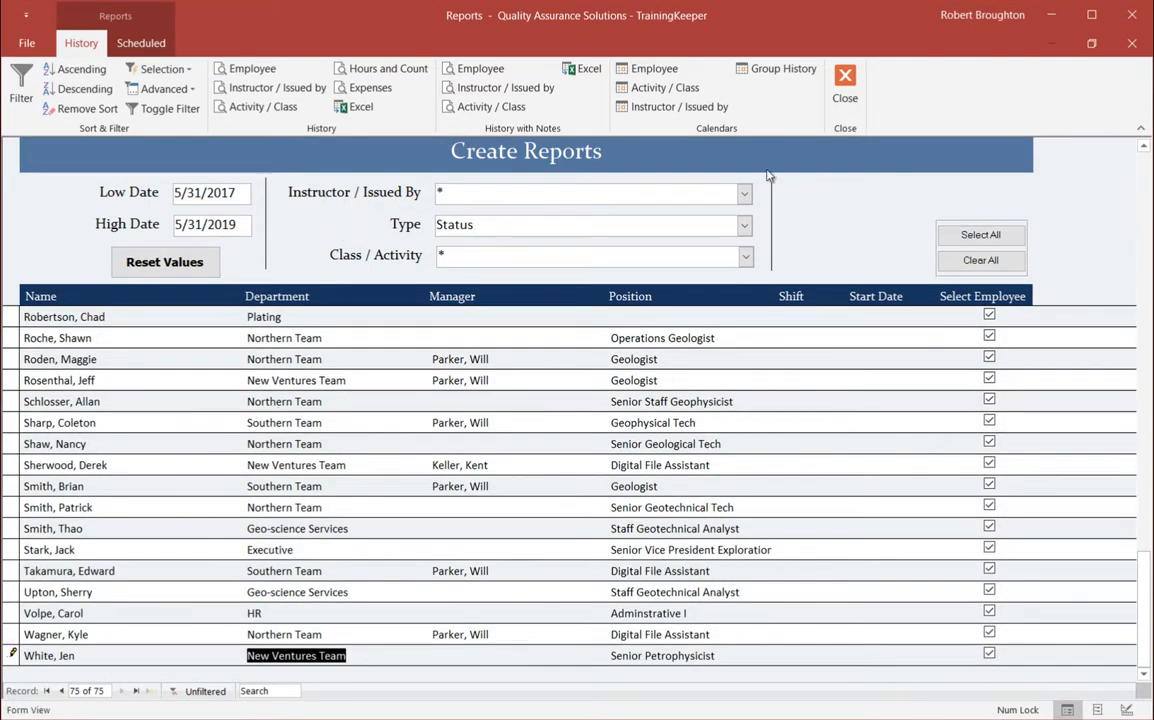
left_click(254, 70)
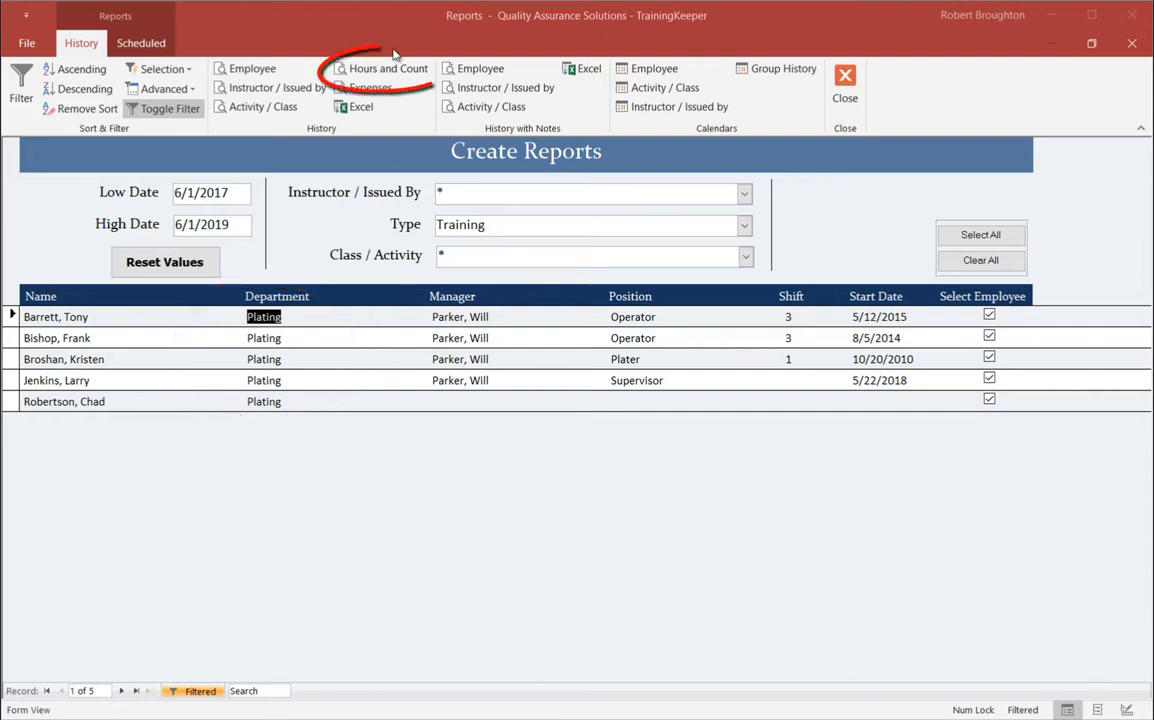
Preview the Hours and Count report and the Expenses report for the Plating department's training
left_click(372, 70)
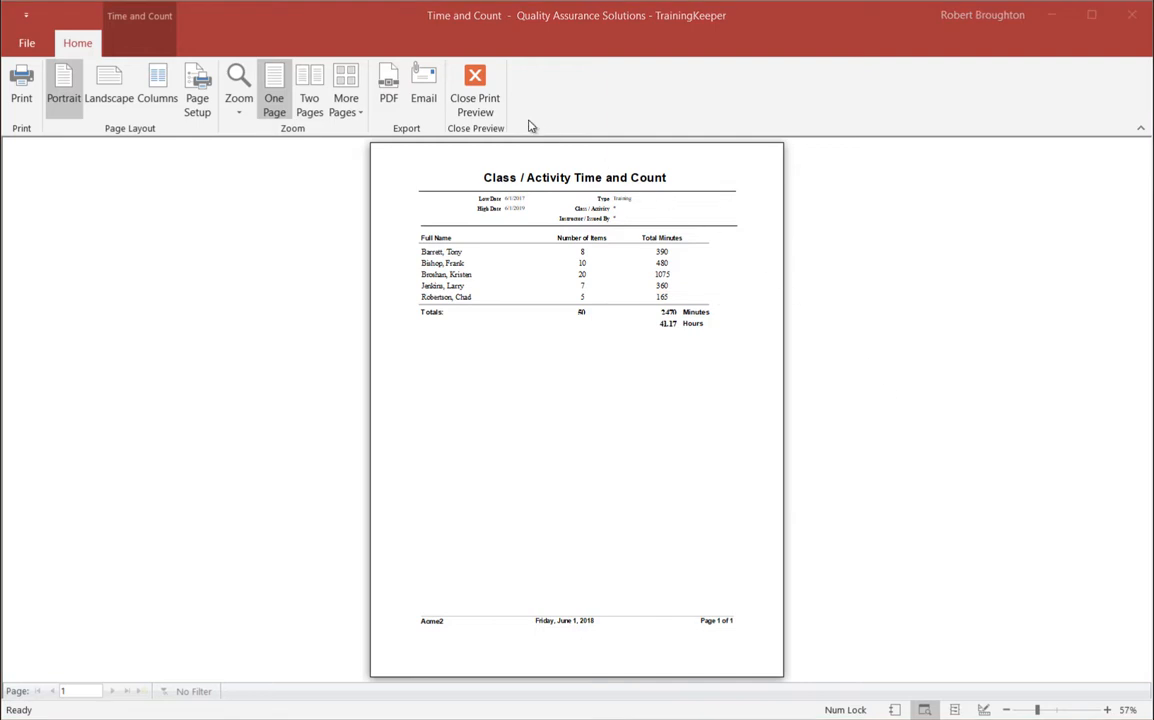
left_click(477, 100)
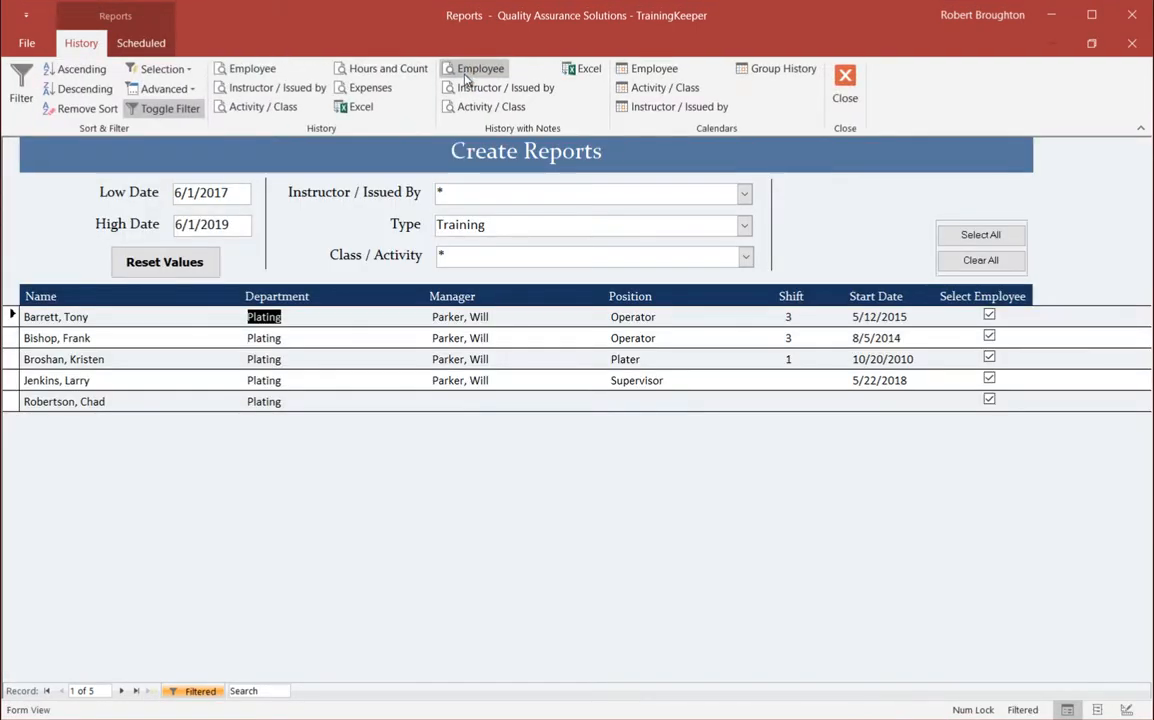
left_click(366, 87)
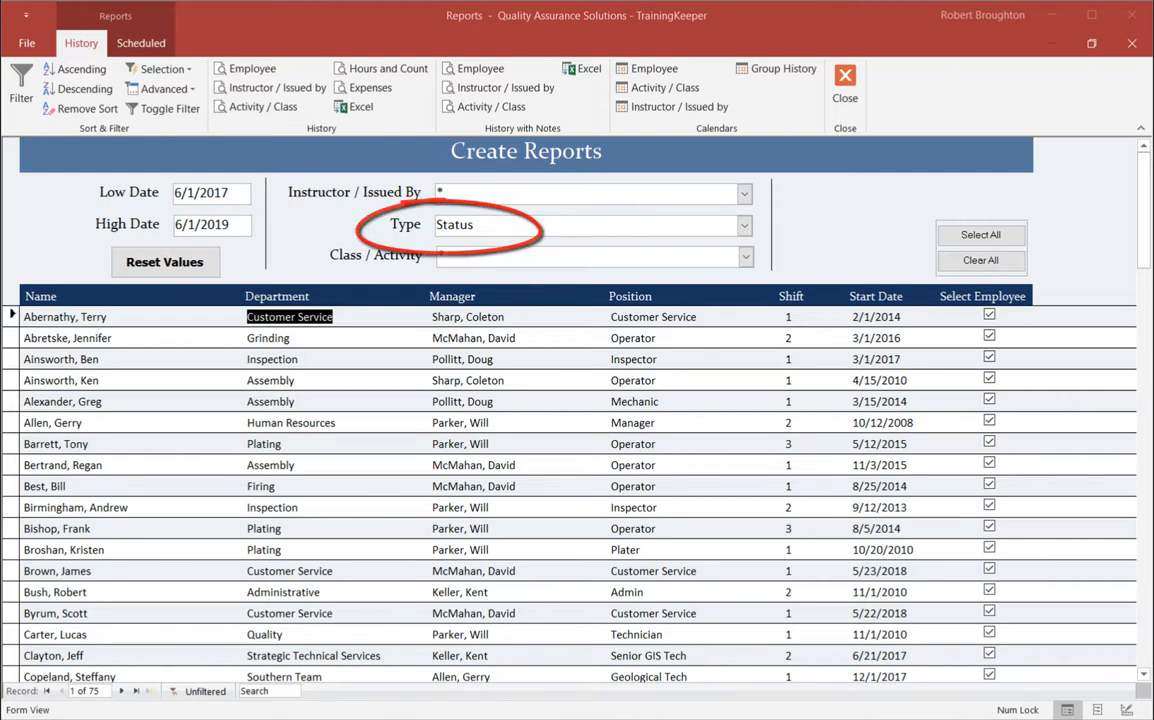
Preview the Employee history with notes for Status activities, and export the history with notes to Excel
left_click(482, 68)
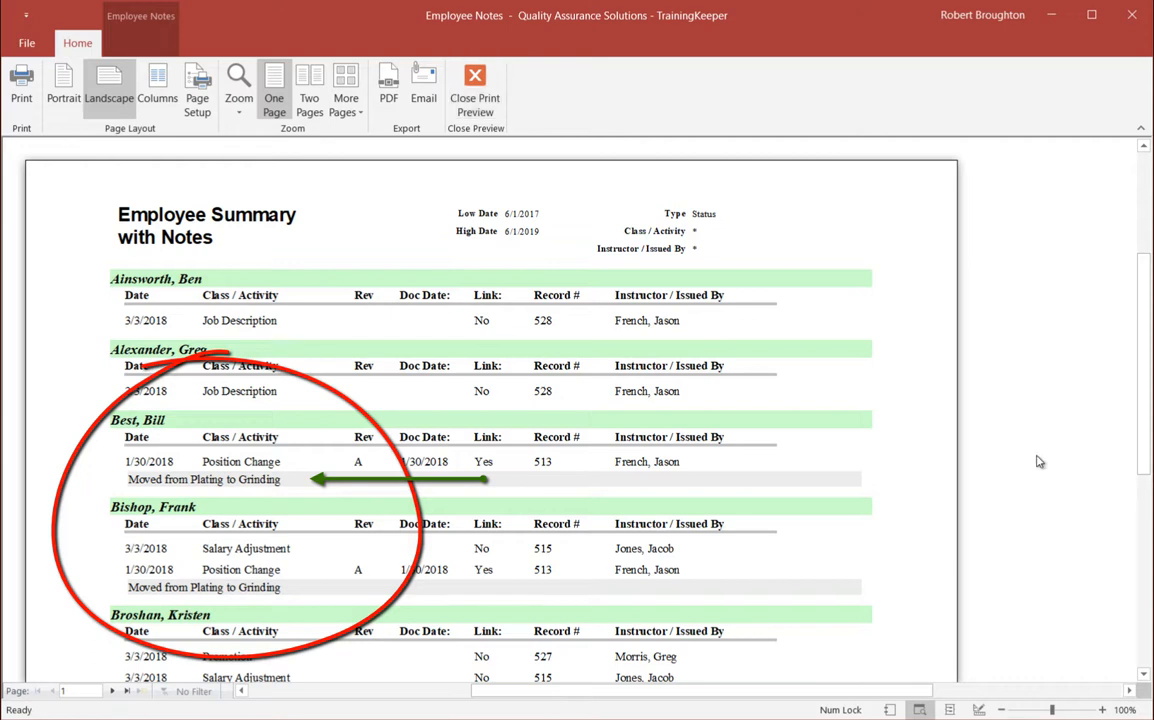
left_click(474, 78)
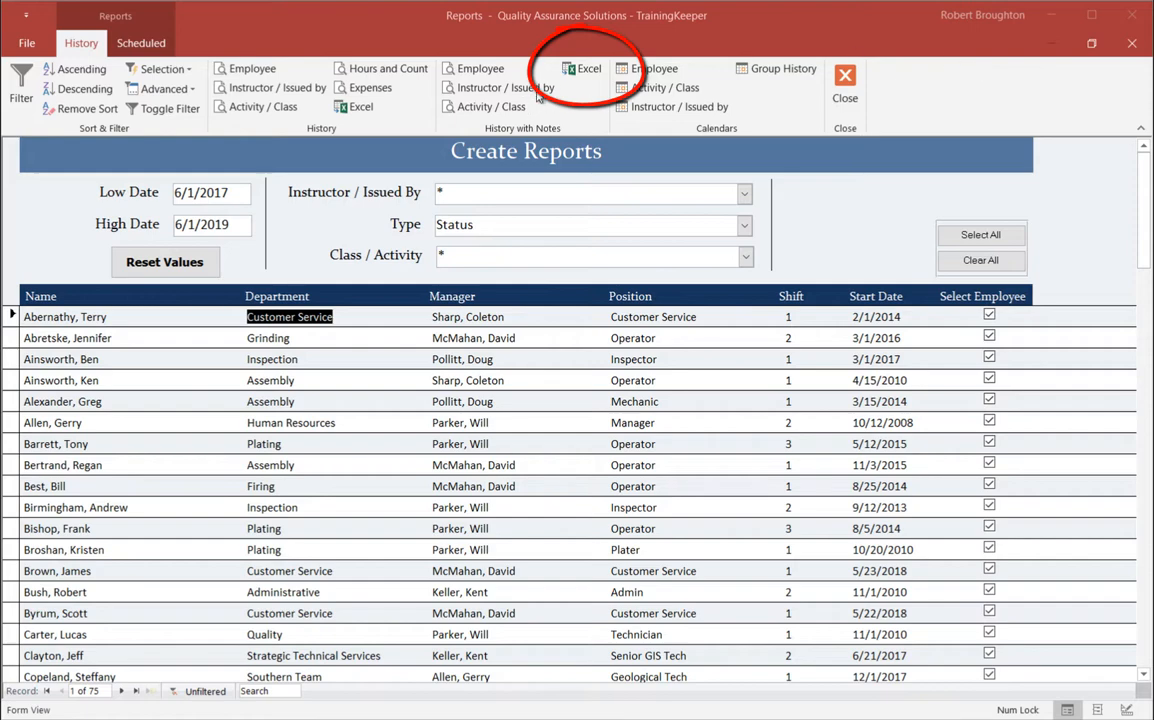
left_click(581, 70)
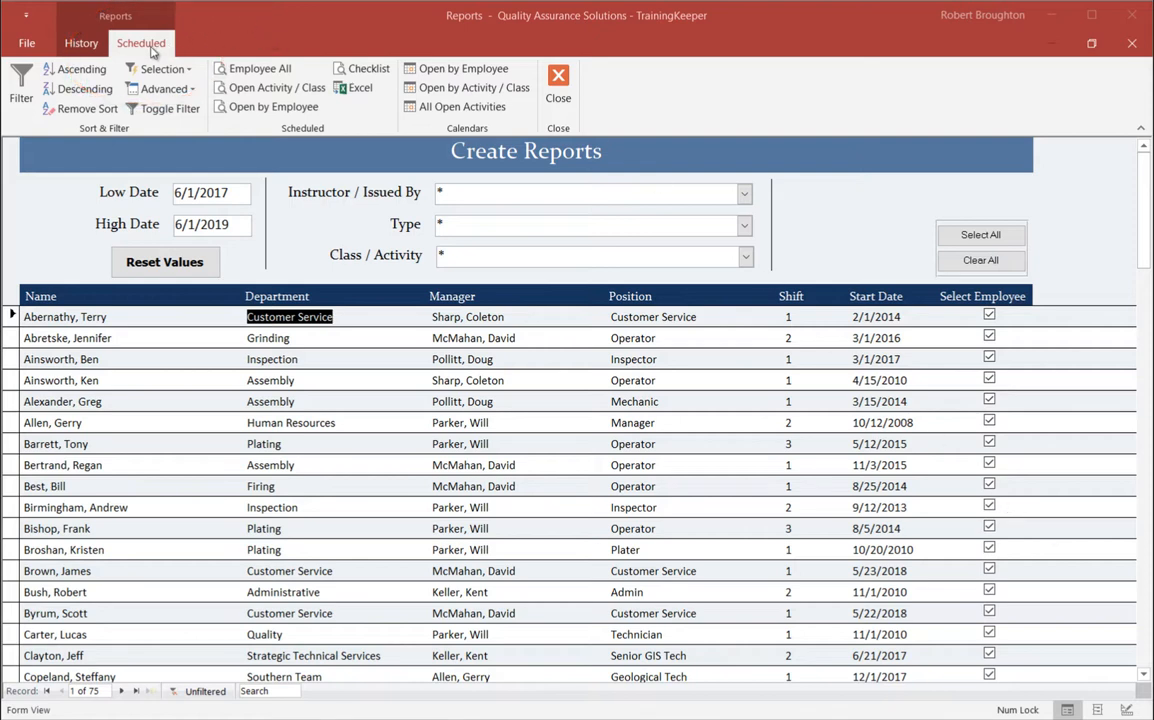
Preview the scheduled Employee All, Open by Employee and Open Activity / Class reports
left_click(252, 68)
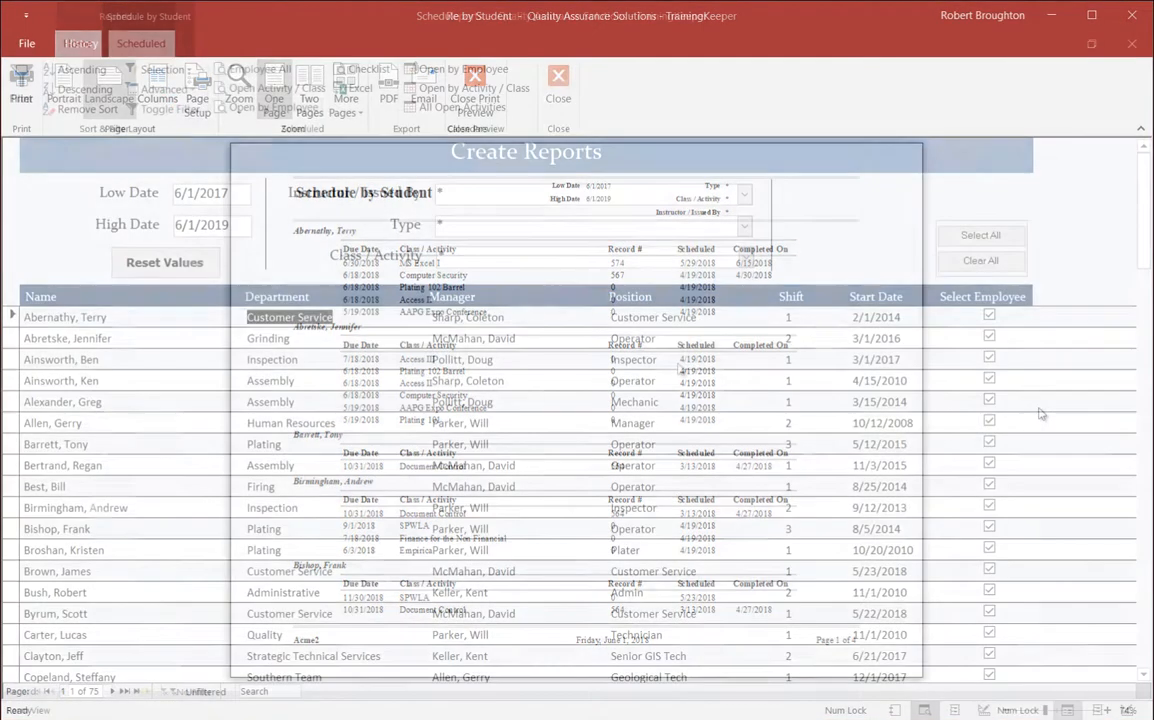
left_click(300, 108)
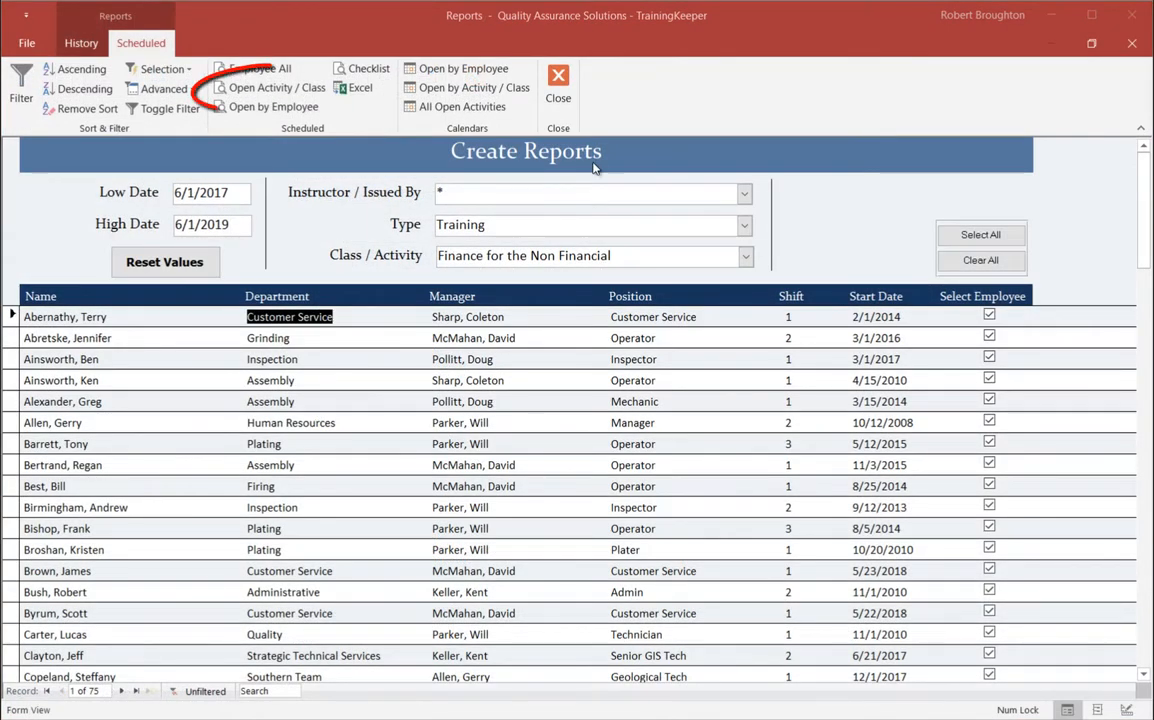
left_click(265, 88)
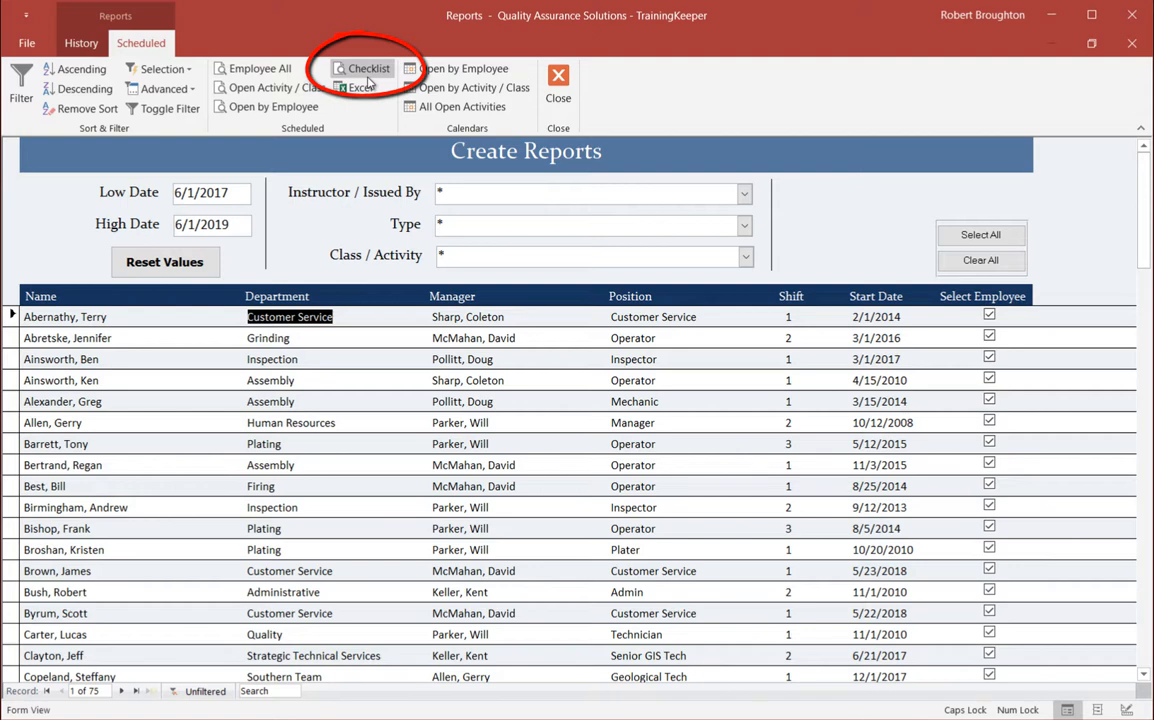
Preview the scheduled training Checklist for the selected employees and page through to the fourth page
left_click(367, 74)
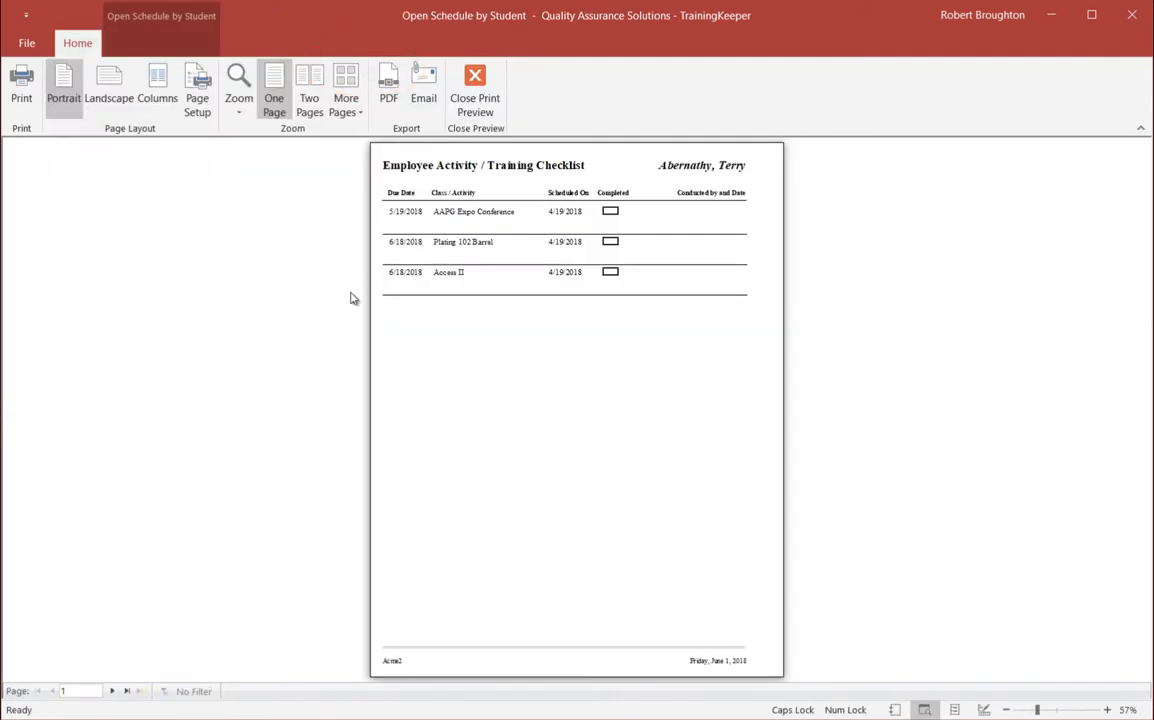
left_click(112, 692)
left_click(112, 692)
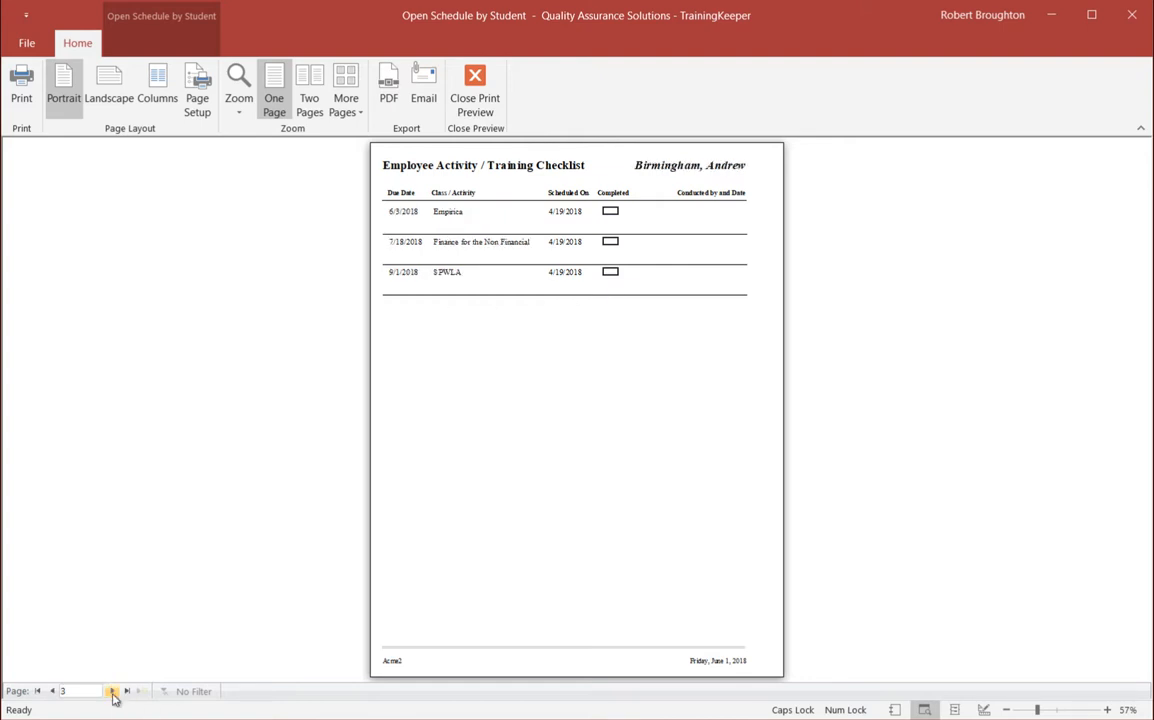
left_click(112, 692)
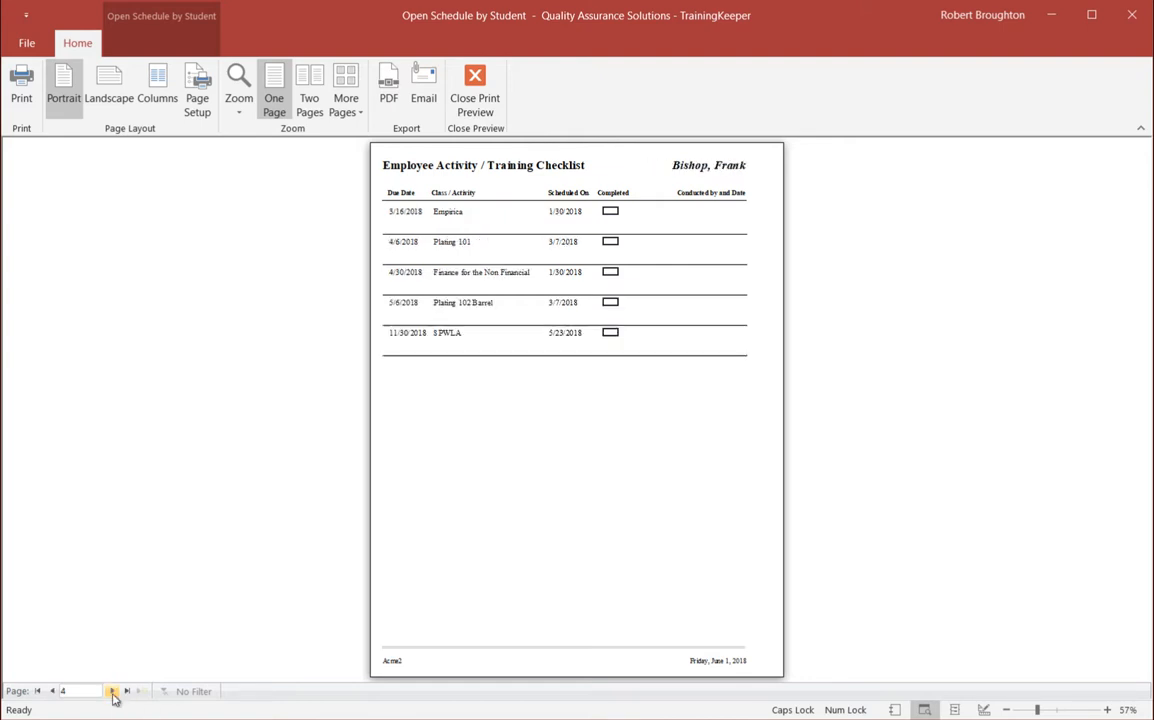